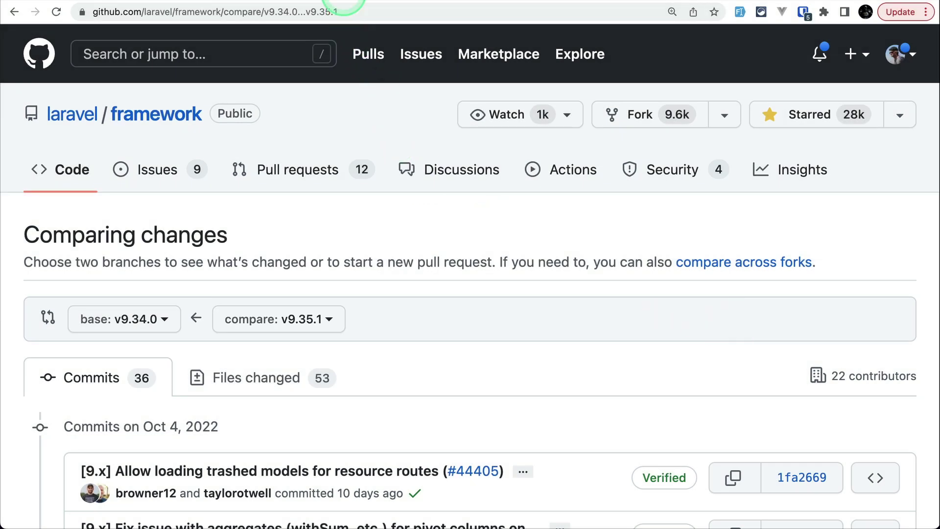
Highlight the '[9.x] Allow loading trashed models for resource routes' commit in the v9.34.0...v9.35.1 comparison.
drag(128, 237, 582, 223)
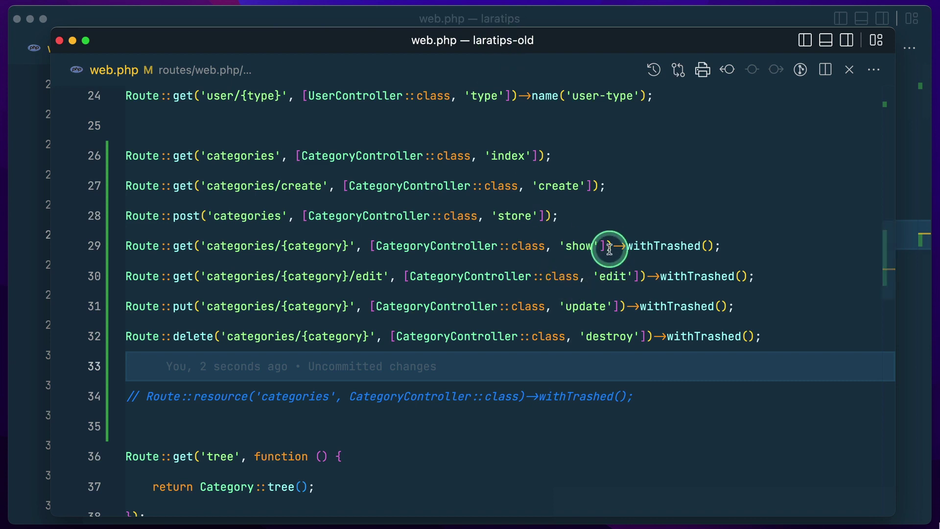
Highlight withTrashed() on the category show route and CategoryController's show() returning the bound category.
drag(608, 247, 719, 248)
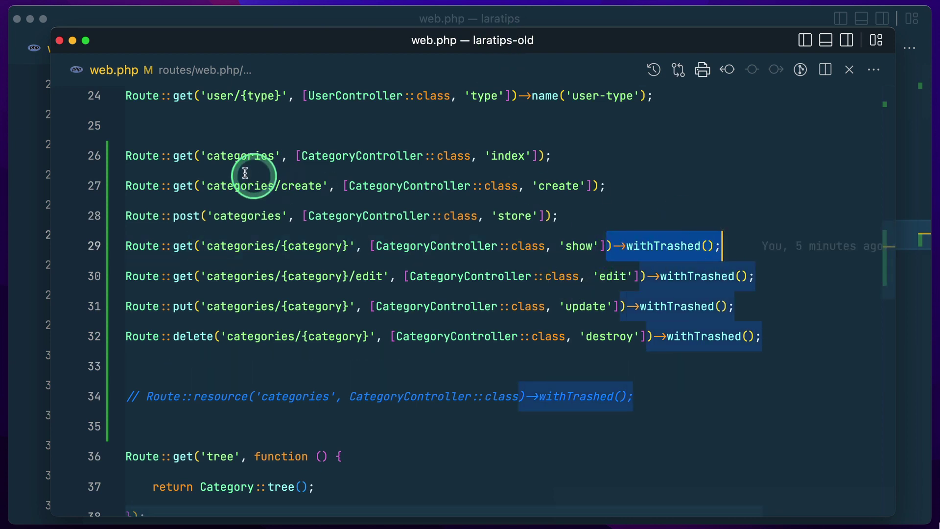
drag(199, 156, 425, 333)
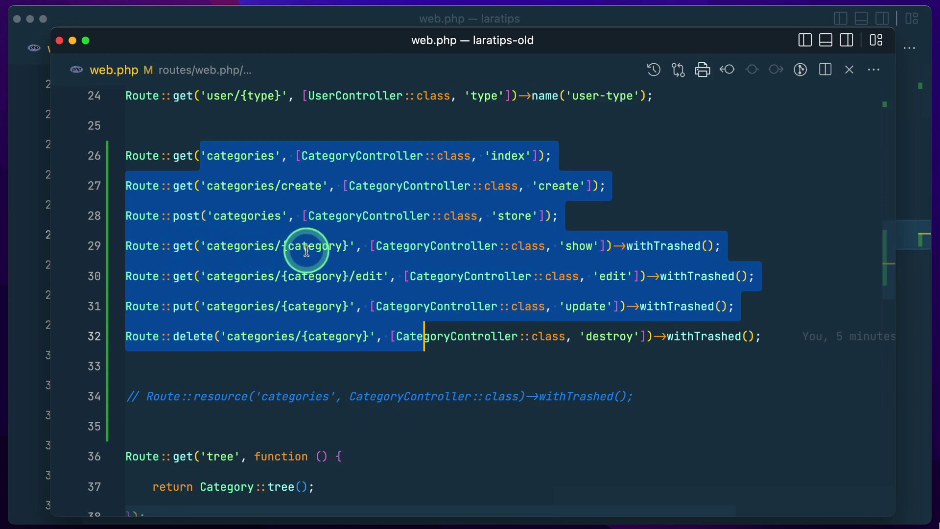
super+click(446, 247)
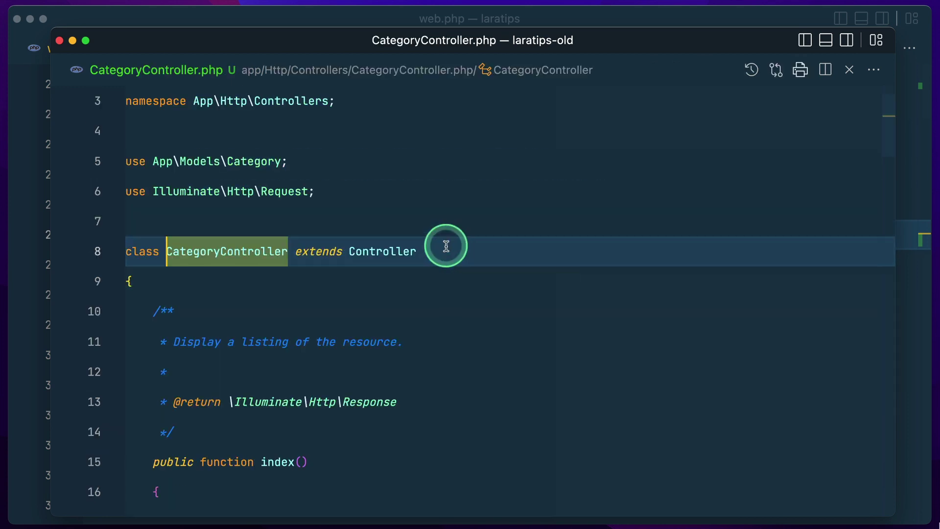
scroll(249, 316, down, 10)
scroll(250, 317, down, 7)
scroll(250, 315, down, 2)
click(211, 259)
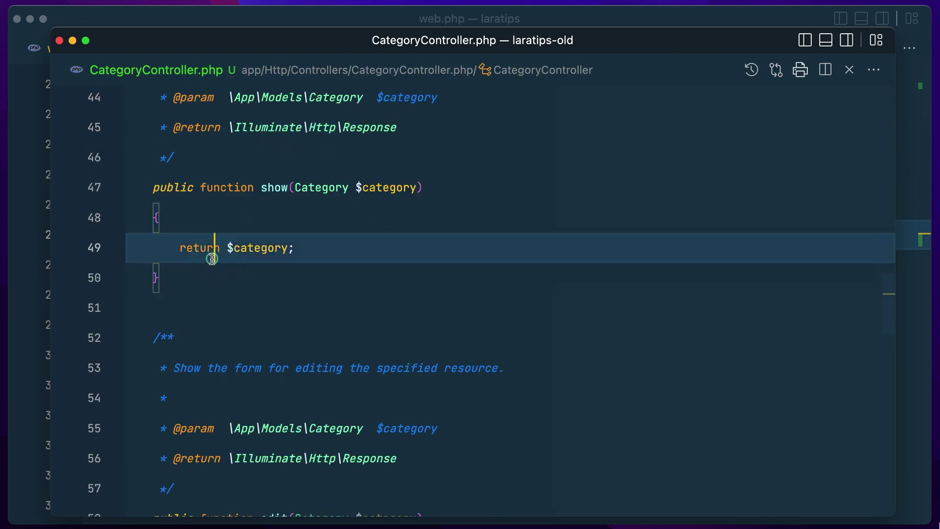
drag(212, 259, 342, 237)
drag(336, 198, 399, 196)
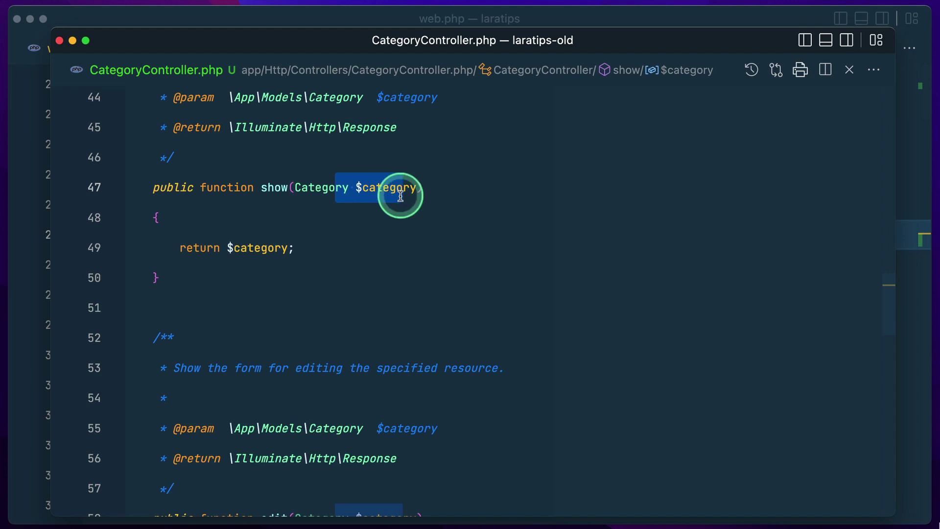
key(ctrl+Tab)
drag(614, 246, 737, 246)
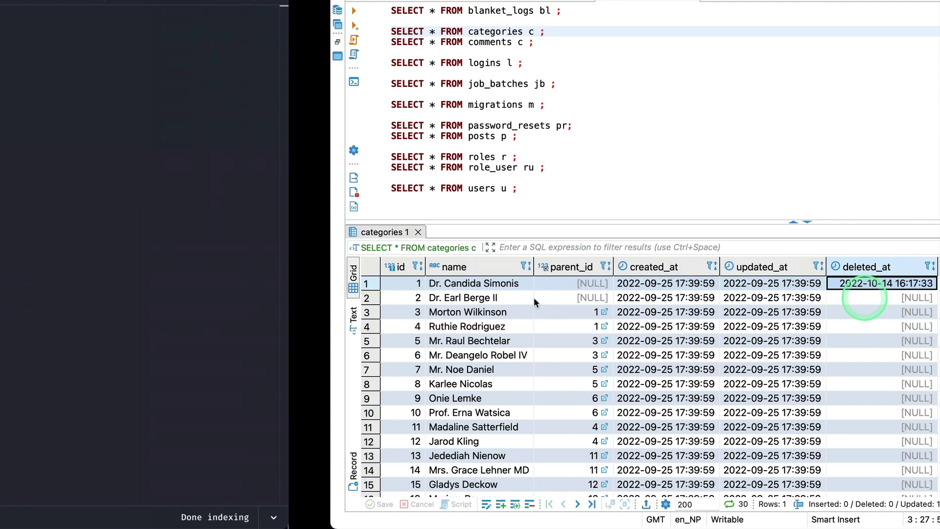
Open Category.php to confirm its SoftDeletes trait, then return to web.php.
key(super+p)
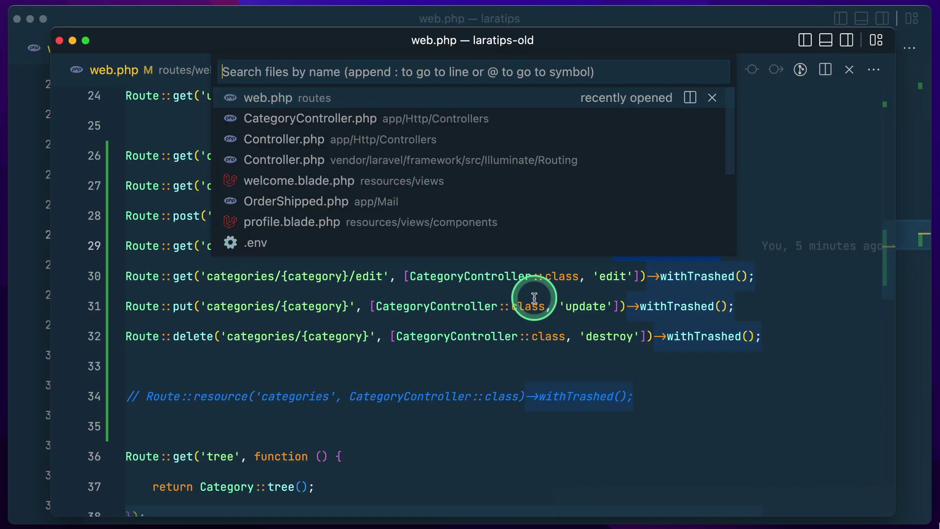
text(Cate)
key(Down)
key(Return)
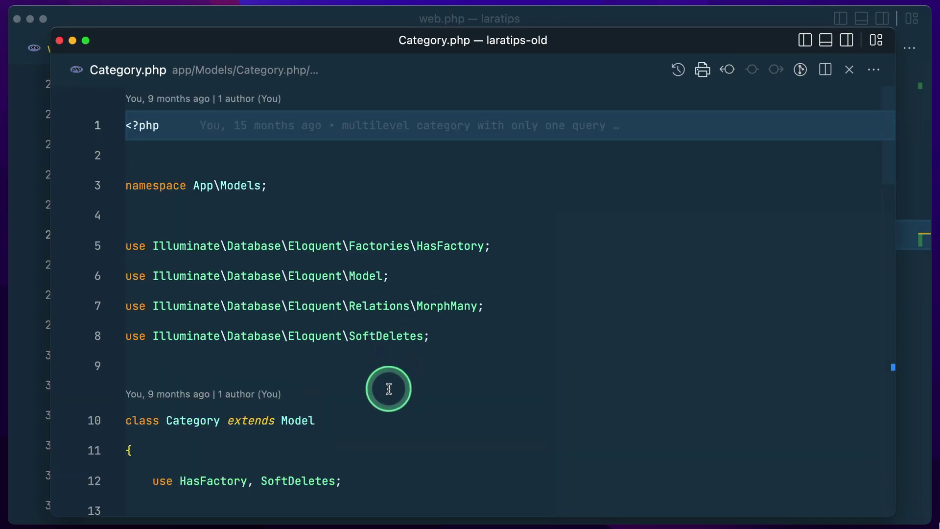
scroll(388, 388, down, 1)
key(ctrl+Tab)
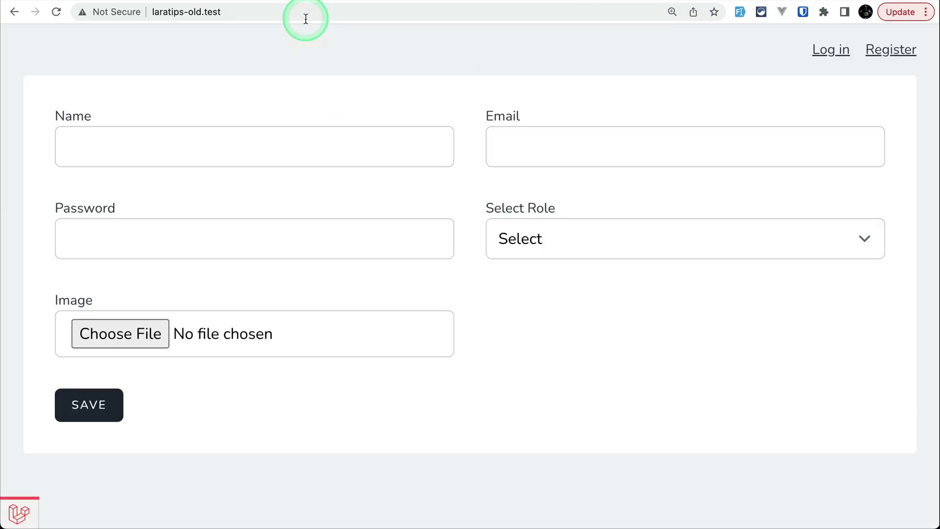
Load categories/1 on laratips-old.test and highlight its JSON deleted_at field.
click(306, 19)
key(Right)
text(categories/)
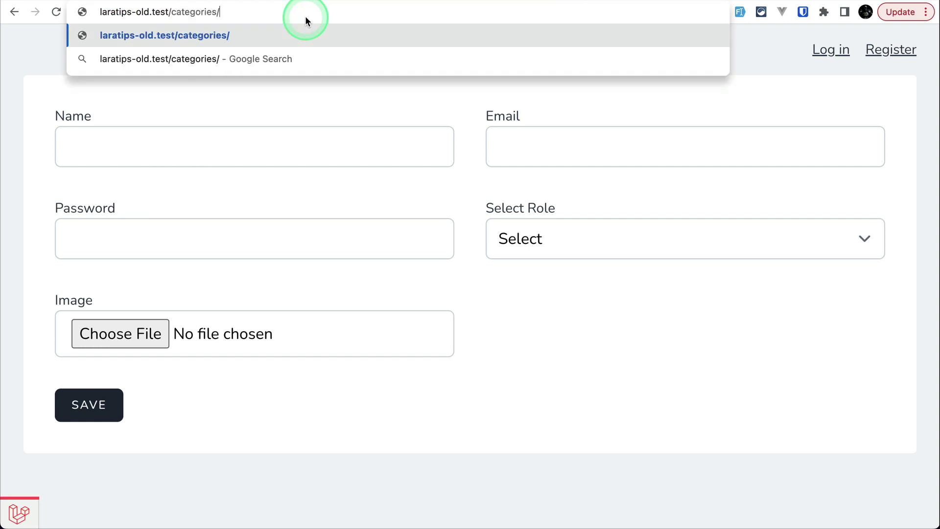
text(1)
key(Return)
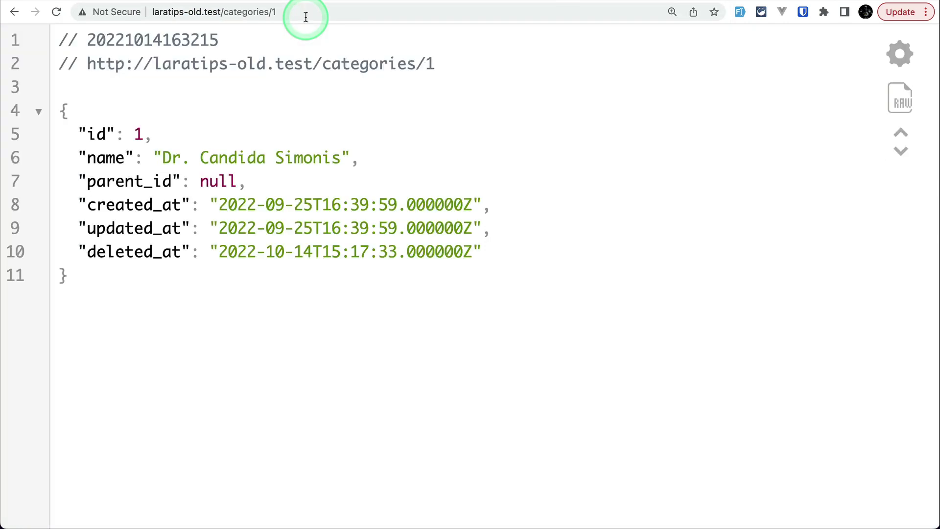
drag(67, 110, 210, 325)
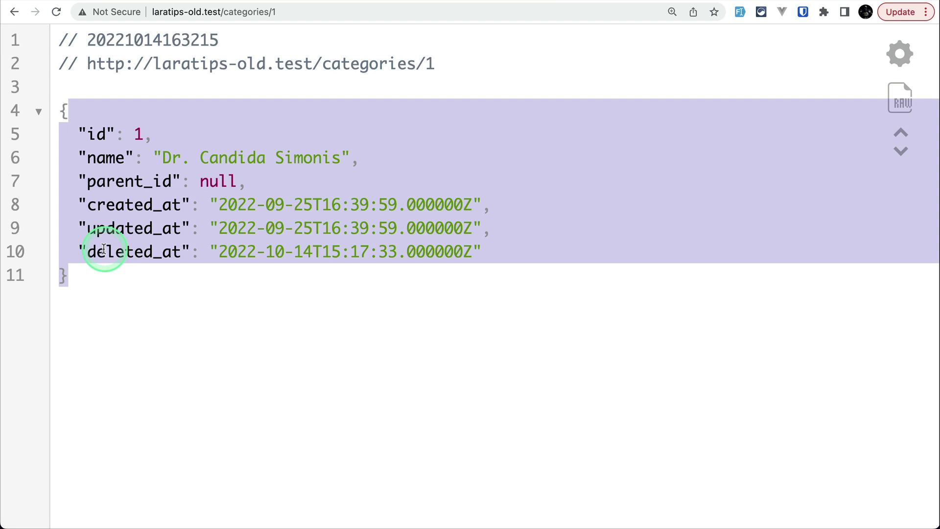
drag(106, 251, 550, 288)
Drop ->withTrashed() from the show route and confirm category 1 now returns 404.
key(ctrl+Right)
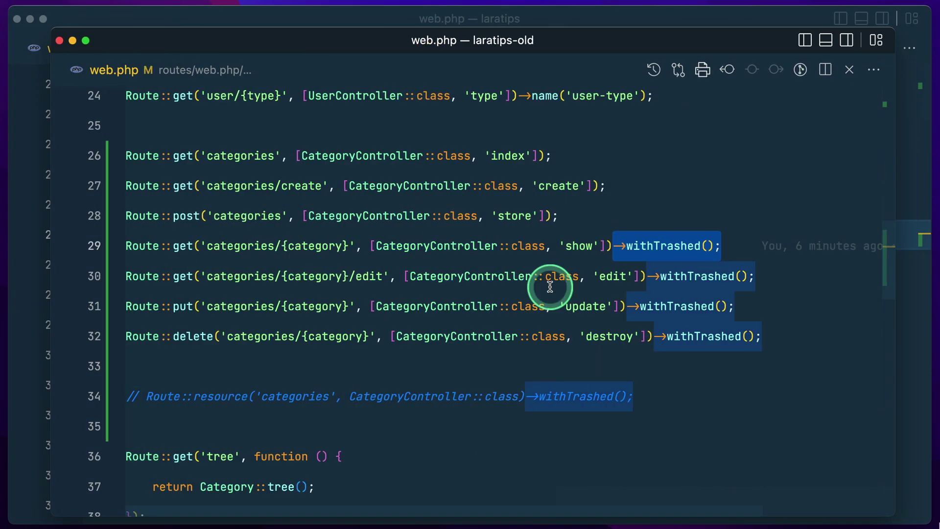
text(;)
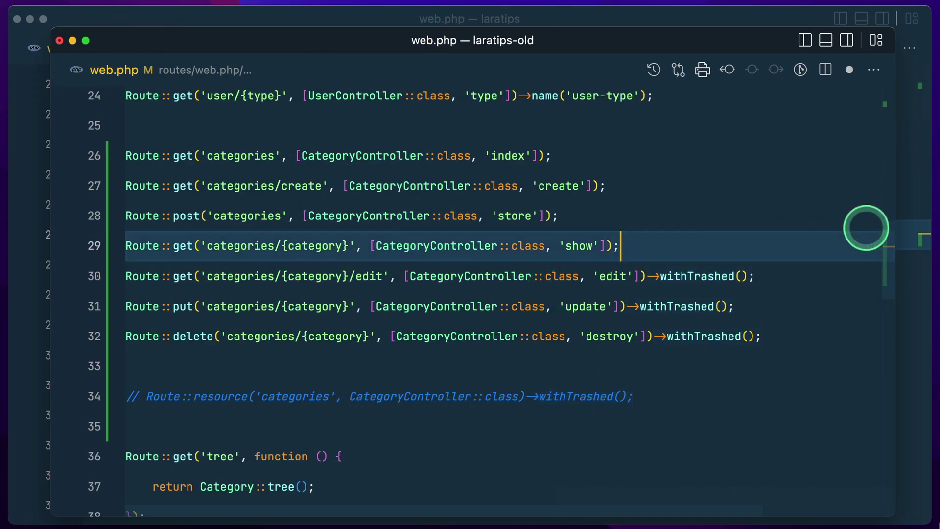
key(ctrl+Left)
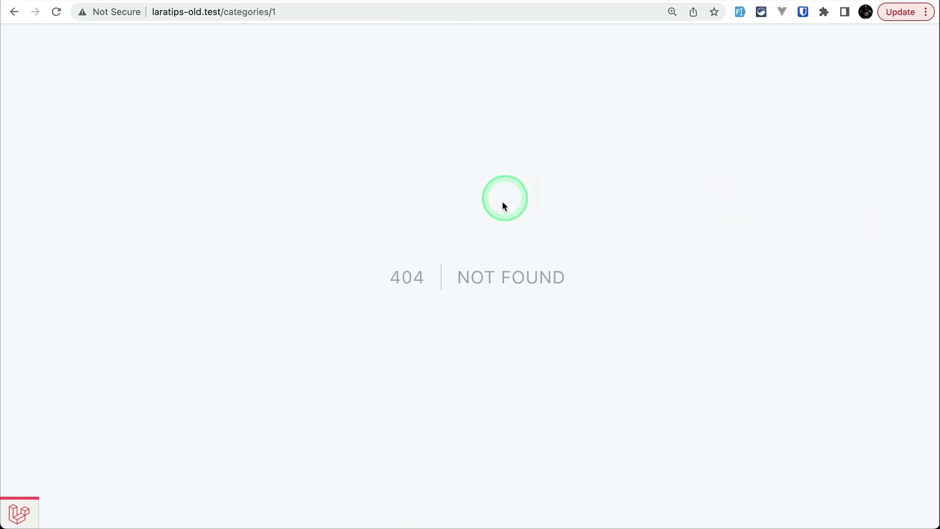
drag(375, 290, 681, 287)
key(ctrl+Left)
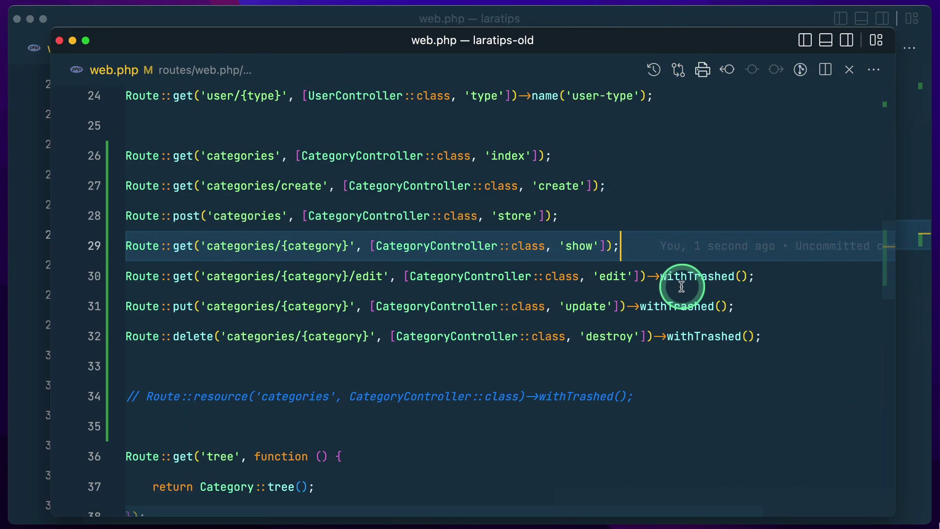
Restore withTrashed(), uncomment the resource route on line 34, and comment out lines 26–32.
drag(564, 250, 694, 337)
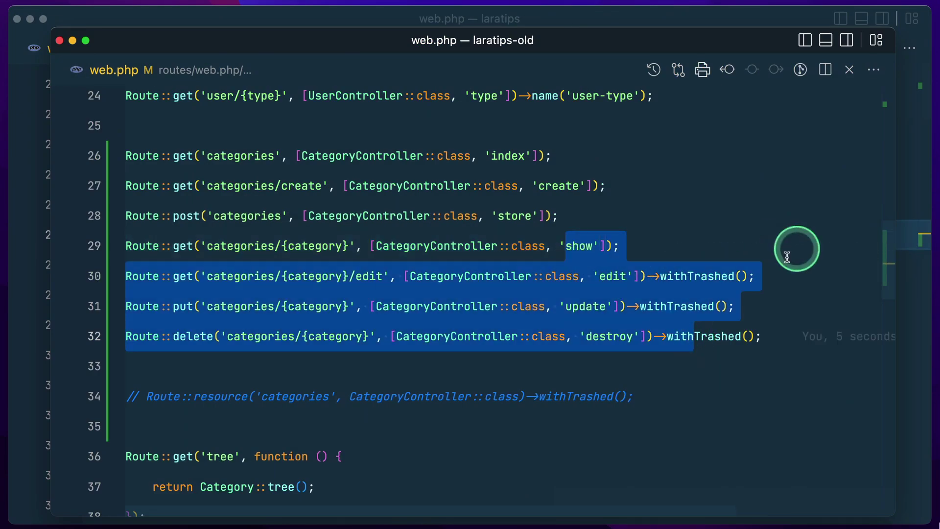
key(ctrl+z)
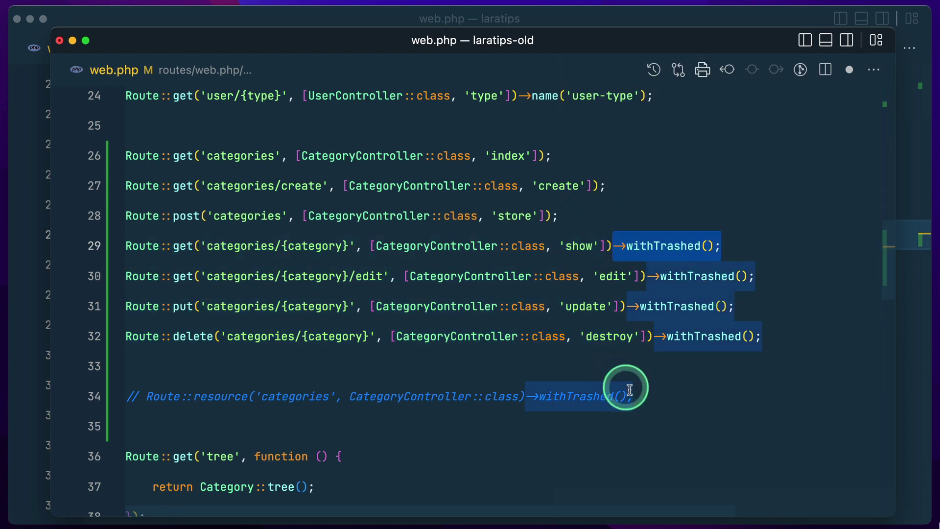
click(652, 398)
key(ctrl+slash)
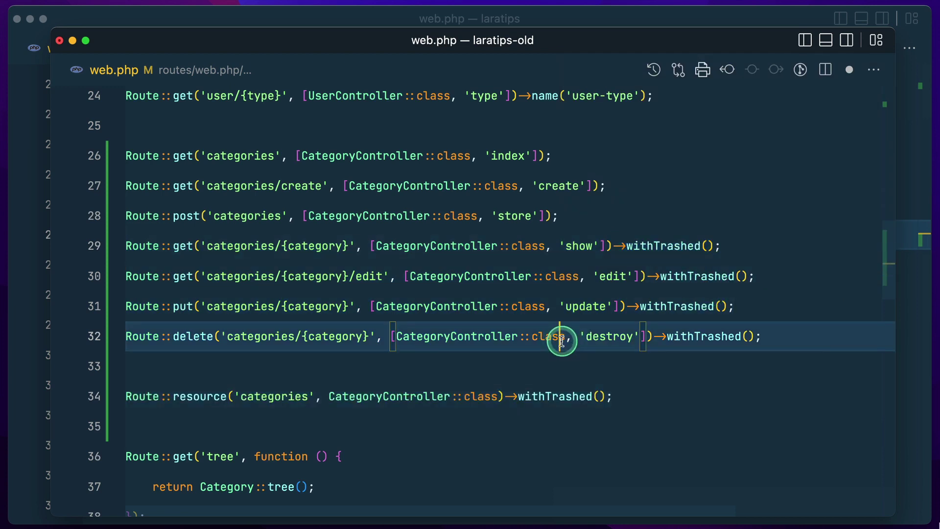
mouse_move(560, 338)
mouse_down()
mouse_move(337, 134)
mouse_move(335, 161)
mouse_up()
key(ctrl+slash)
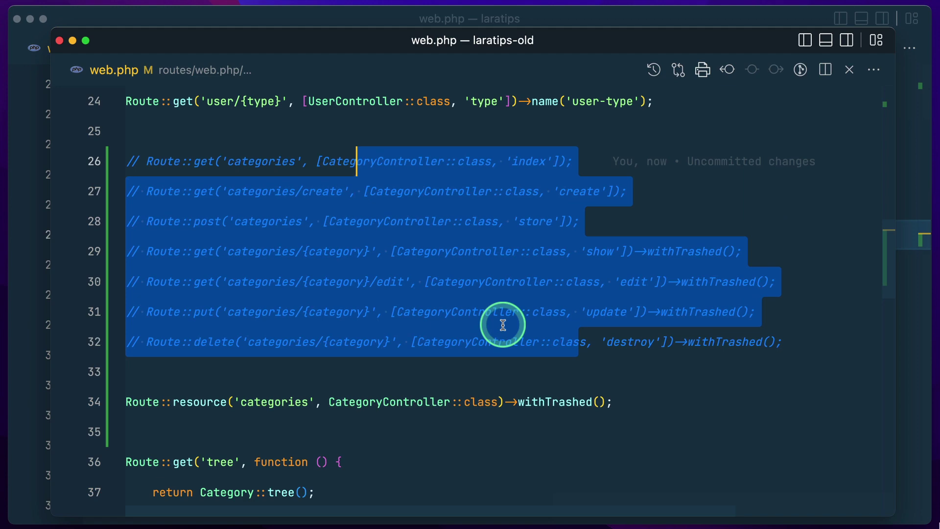
Reload category 1 to hit a BadMethodCallException, then load the laratips.test site.
key(super+Tab)
key(super+r)
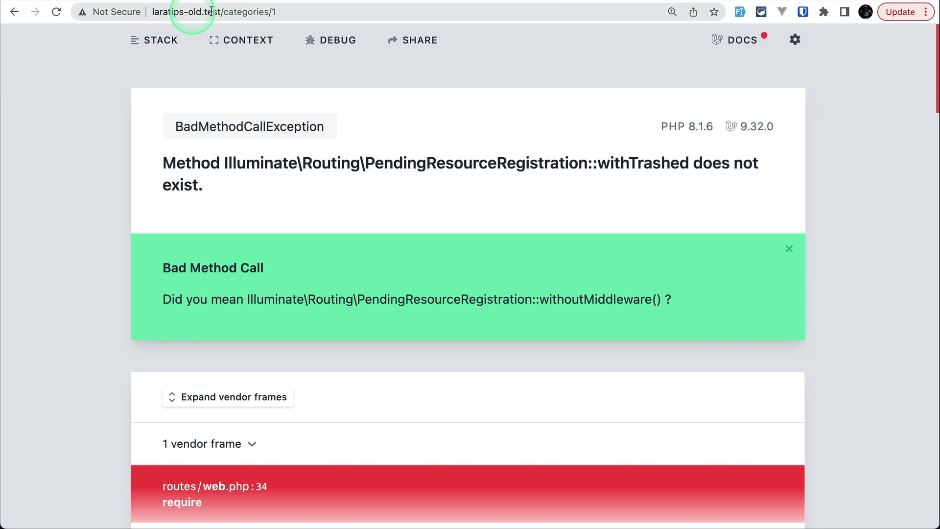
click(705, 18)
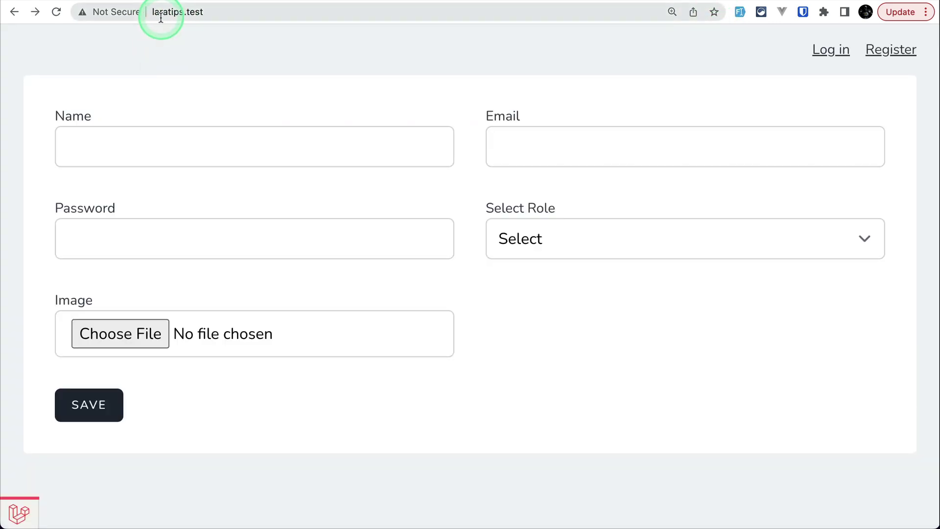
Delete the commented-out category routes and load /categories/1 on laratips.test.
key(ctrl+Right)
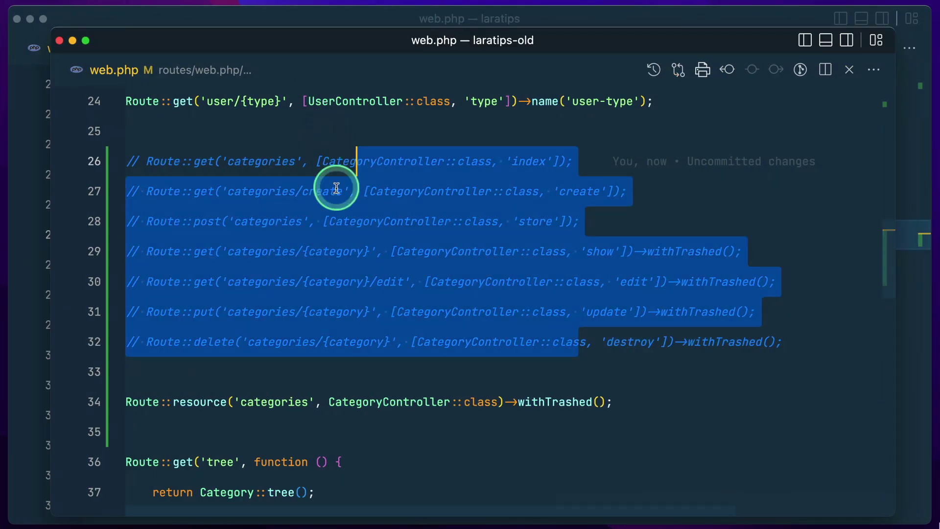
key(BackSpace)
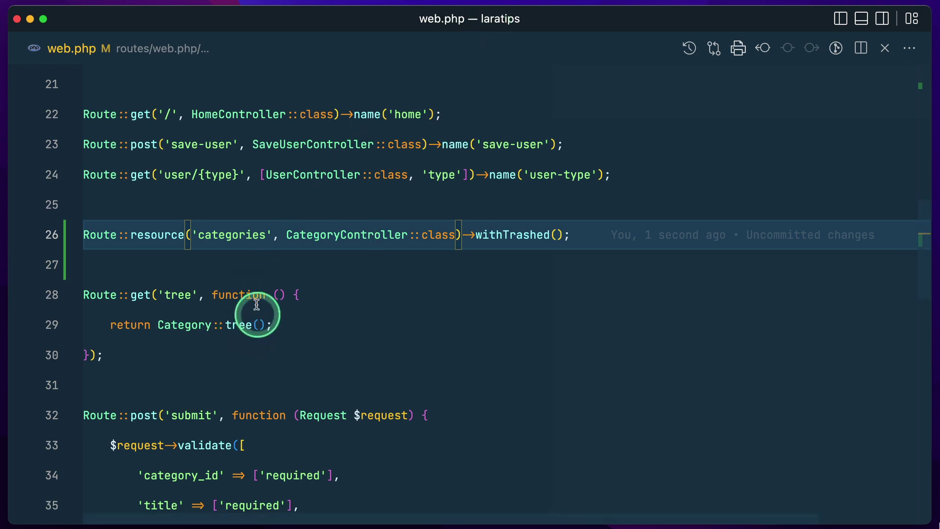
key(ctrl+Left)
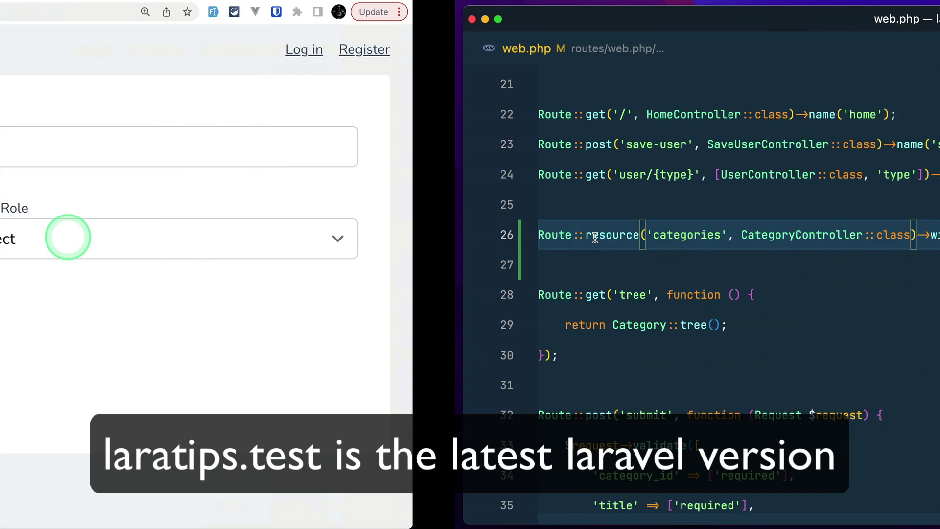
click(439, 16)
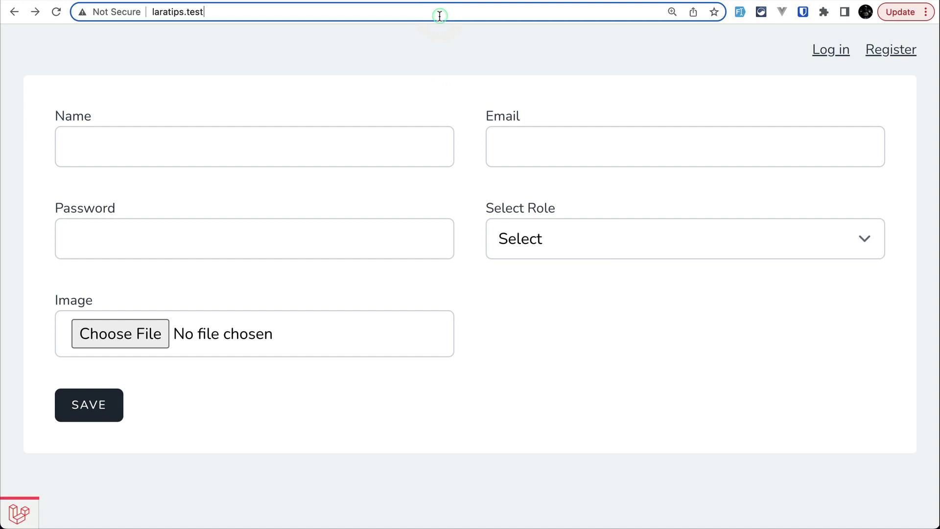
text(/categories/1)
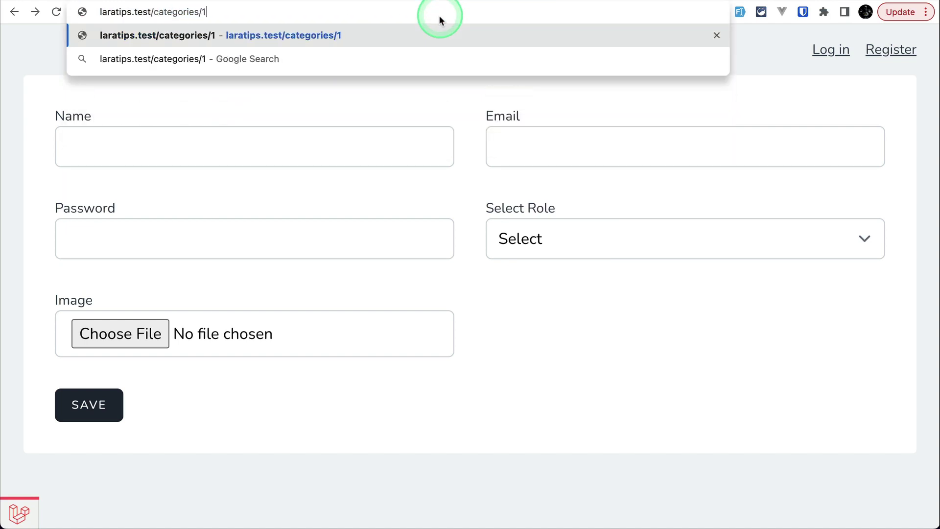
key(Return)
Toggle the category JSON object, then highlight the Alternative Mailable Syntax pull request title.
click(38, 111)
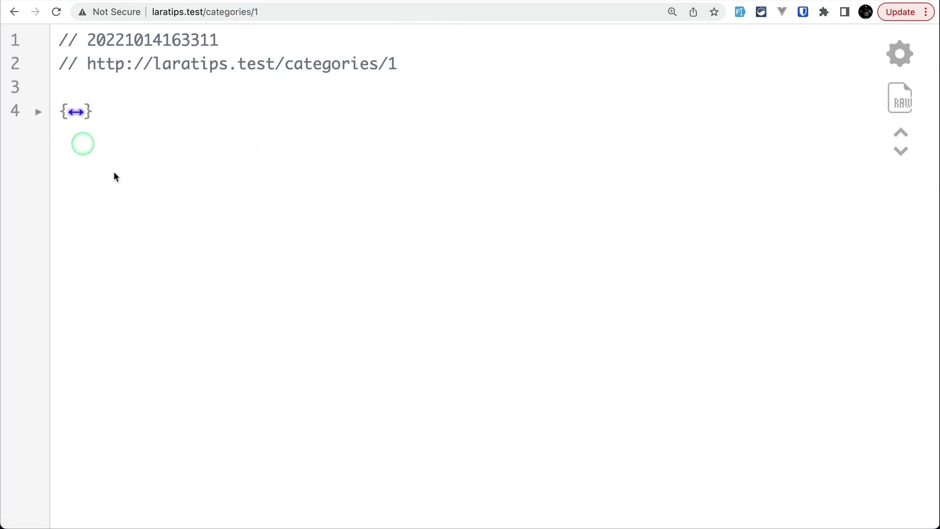
click(38, 111)
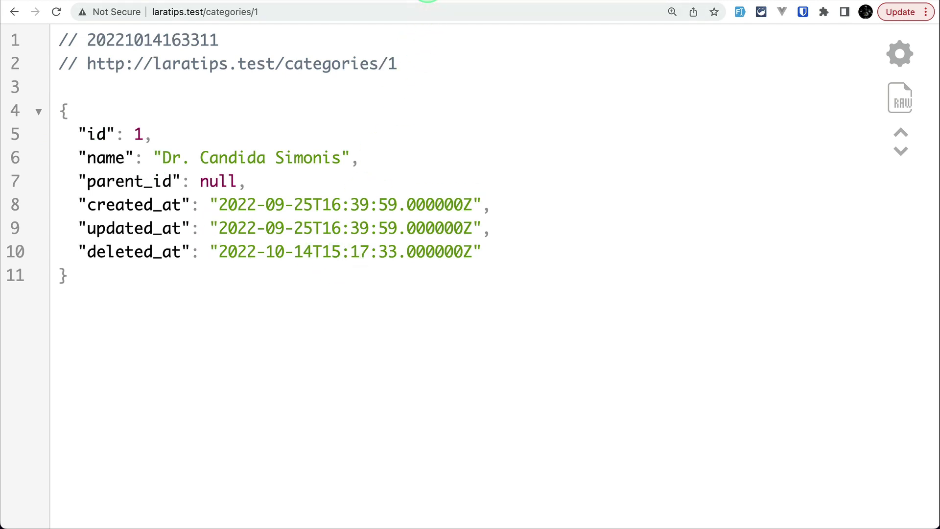
click(428, 1)
drag(94, 237, 393, 238)
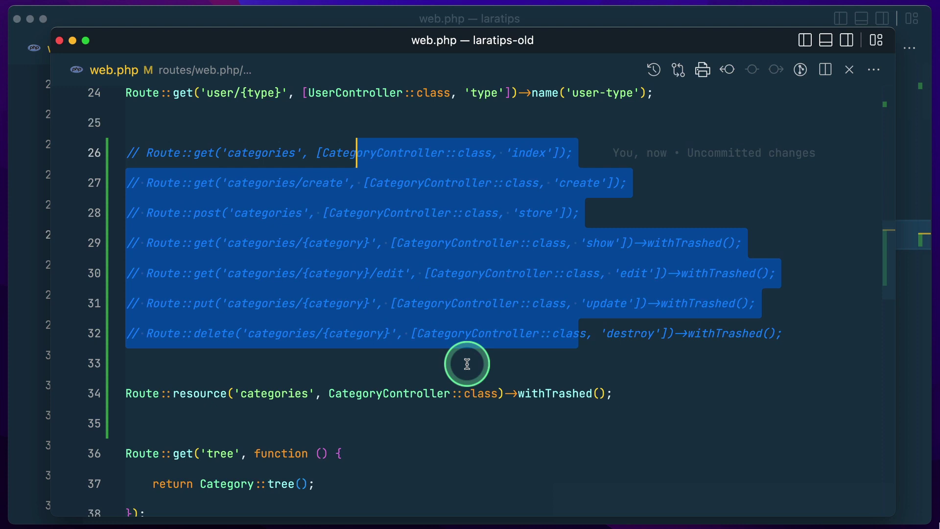
Run make:mail OrderShipped --markdown=emails.order.shipped in laratips-old and open the generated mailable.
key(ctrl+grave)
text(pa controller CategoryController --resource --model=Category)
text(make:mail OrderShipped --markdown=emails.order.shipped)
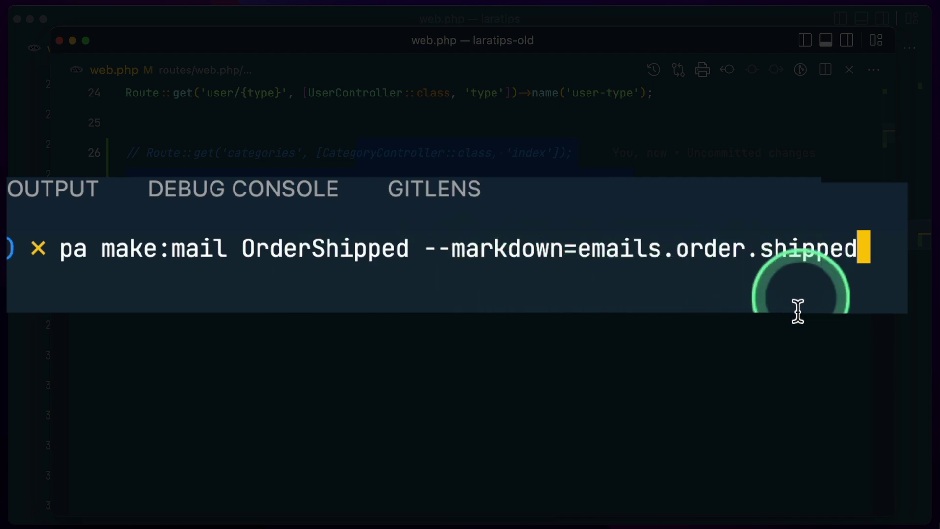
key(Return)
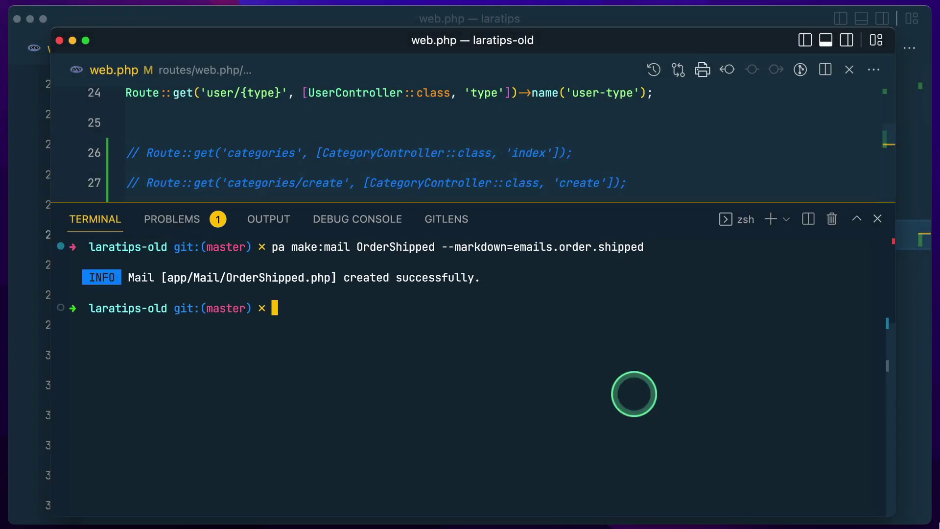
super+click(270, 278)
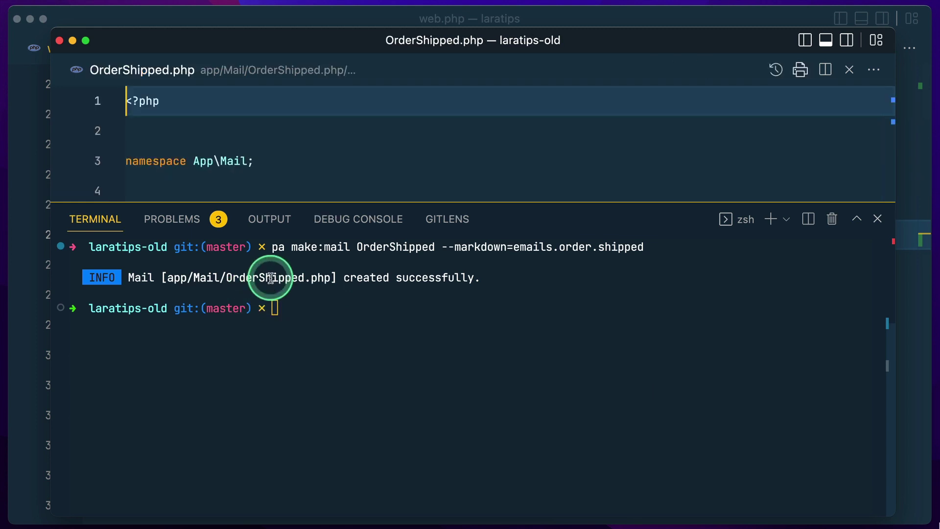
key(super+j)
scroll(325, 353, down, 2)
scroll(326, 352, down, 5)
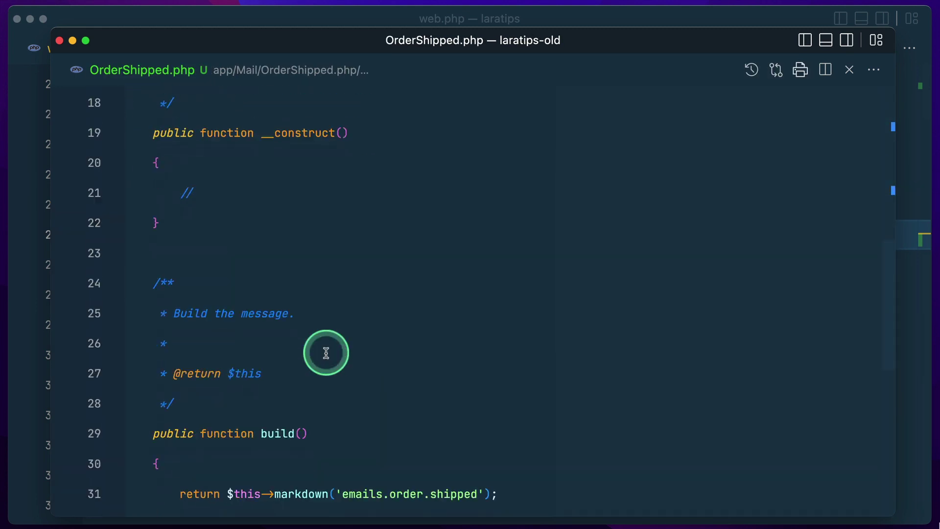
scroll(325, 352, down, 5)
scroll(325, 353, up, 1)
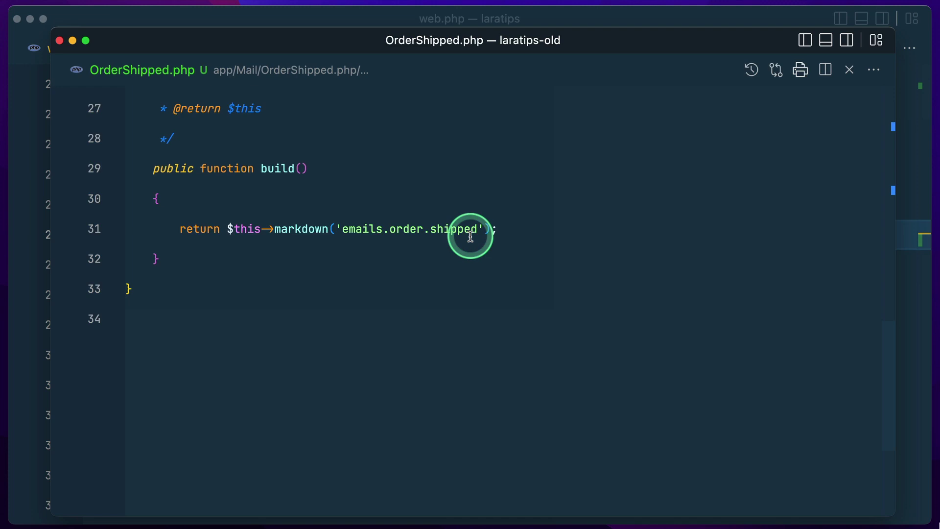
Open shipped.blade.php from Source Control and select the whole email template.
key(ctrl+shift+g)
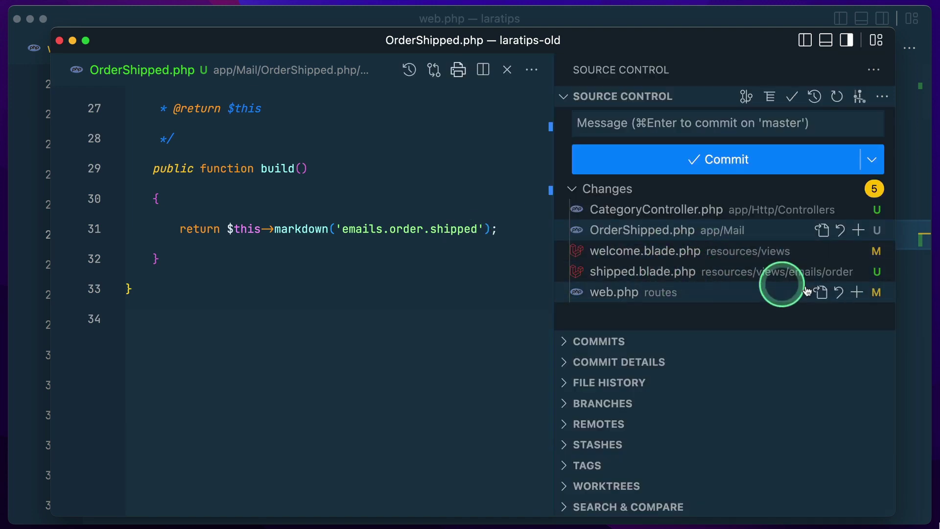
mouse_move(642, 272)
click(822, 271)
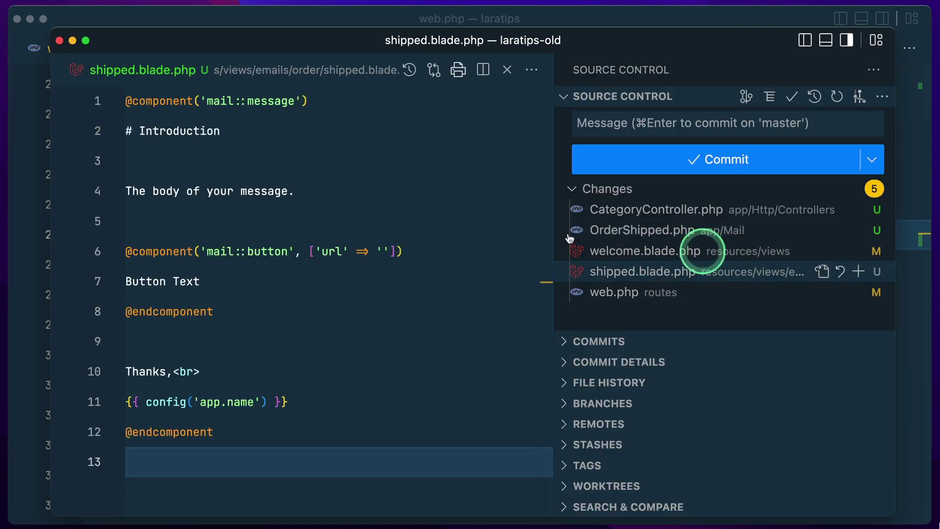
key(ctrl+b)
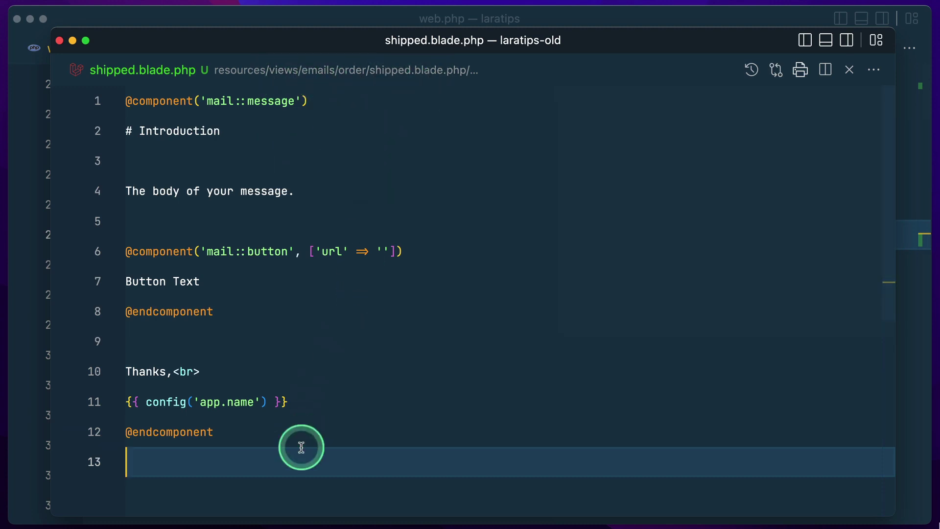
drag(300, 449, 157, 88)
key(ctrl+Tab)
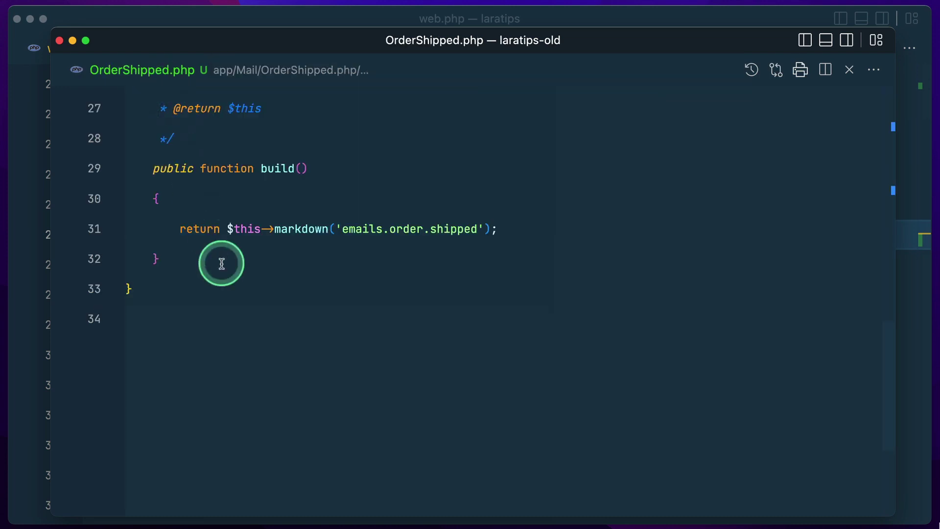
scroll(221, 264, up, 4)
scroll(210, 265, down, 2)
drag(166, 290, 243, 352)
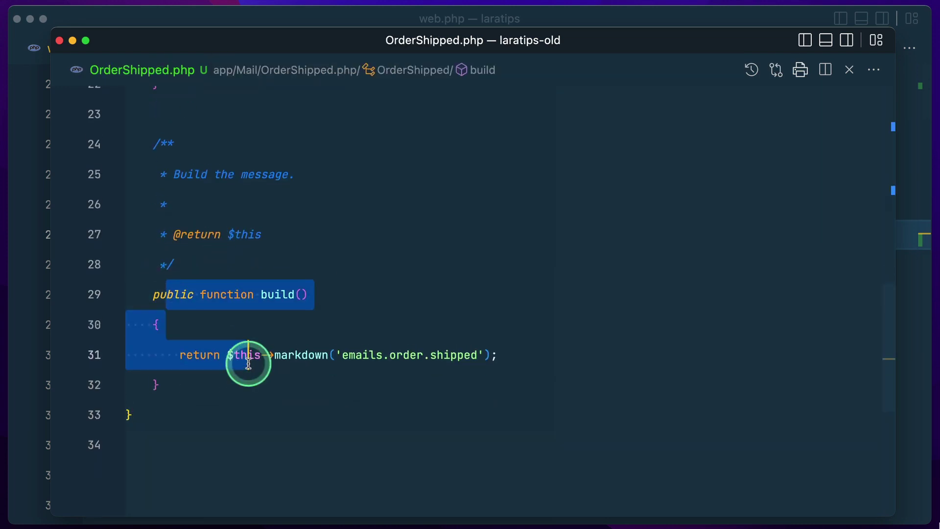
scroll(221, 331, up, 5)
drag(231, 304, 220, 245)
scroll(304, 316, up, 2)
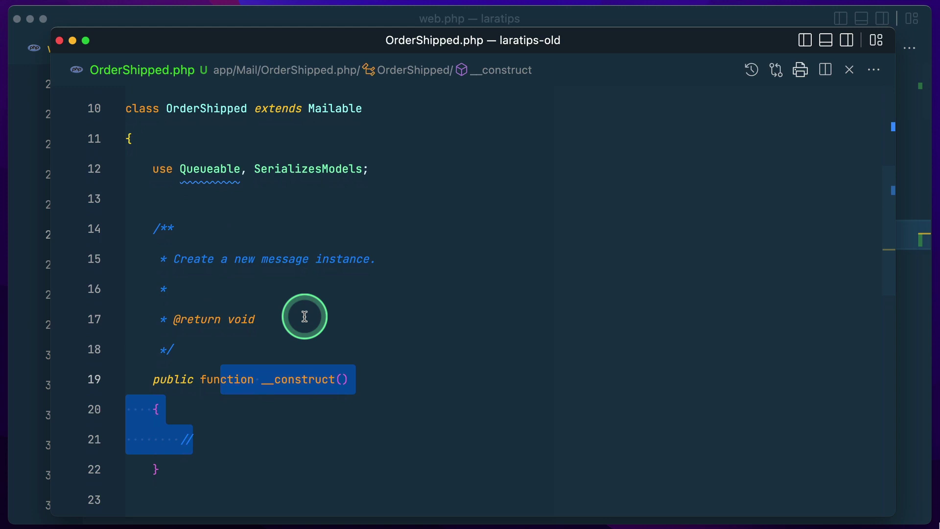
scroll(304, 316, down, 2)
In laratips, rerun make:mail OrderShipped --markdown=emails.order.shipped and open app/Mail/OrderShipped.php.
key(super+w)
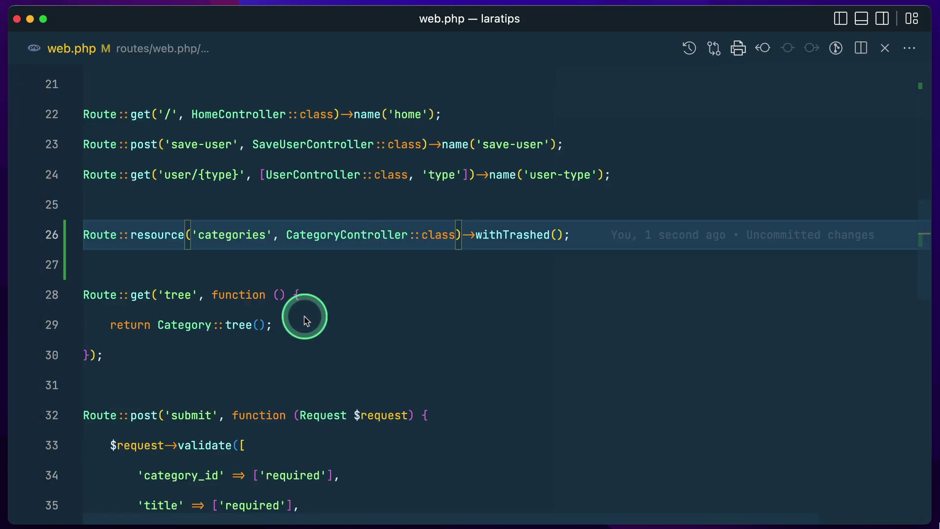
key(ctrl+grave)
key(super+k)
key(Up)
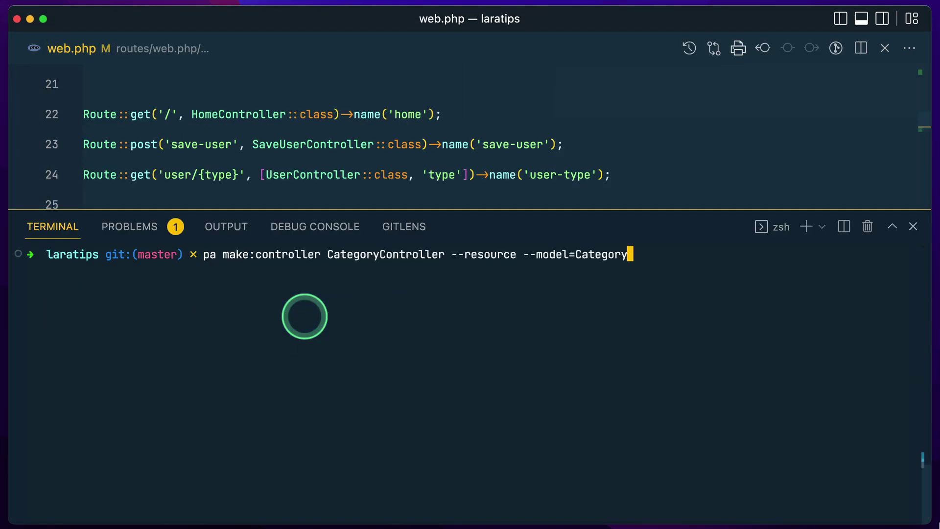
key(Up)
key(Up)
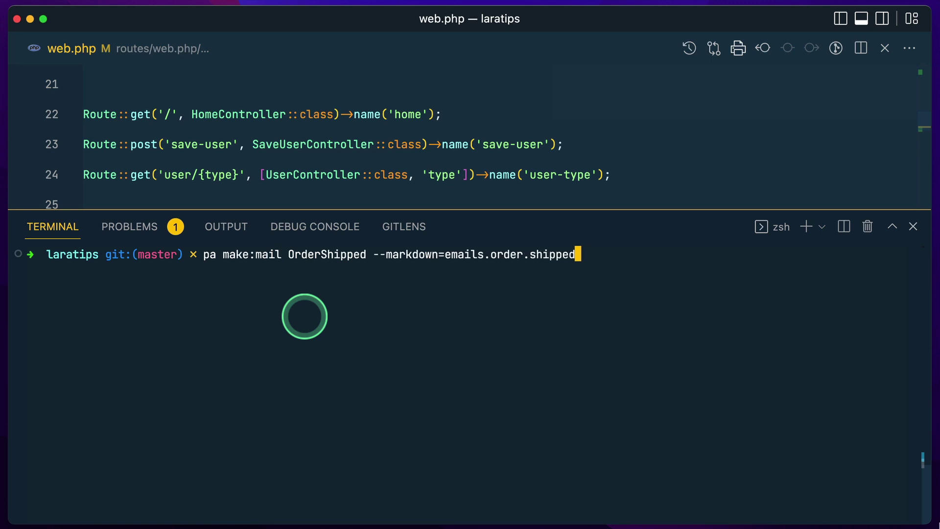
key(Return)
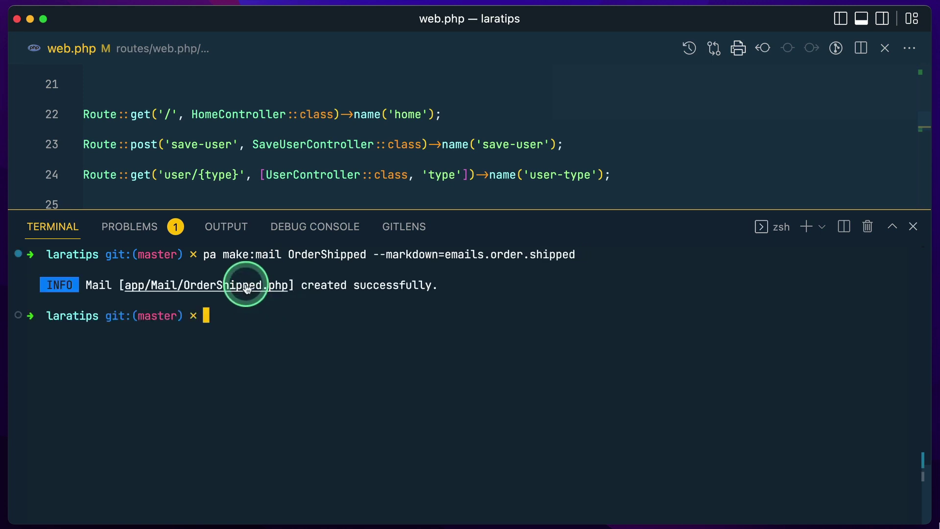
super+click(245, 285)
Hide the terminal and highlight OrderShipped's envelope subject, markdown content() and attachments() methods.
key(ctrl+grave)
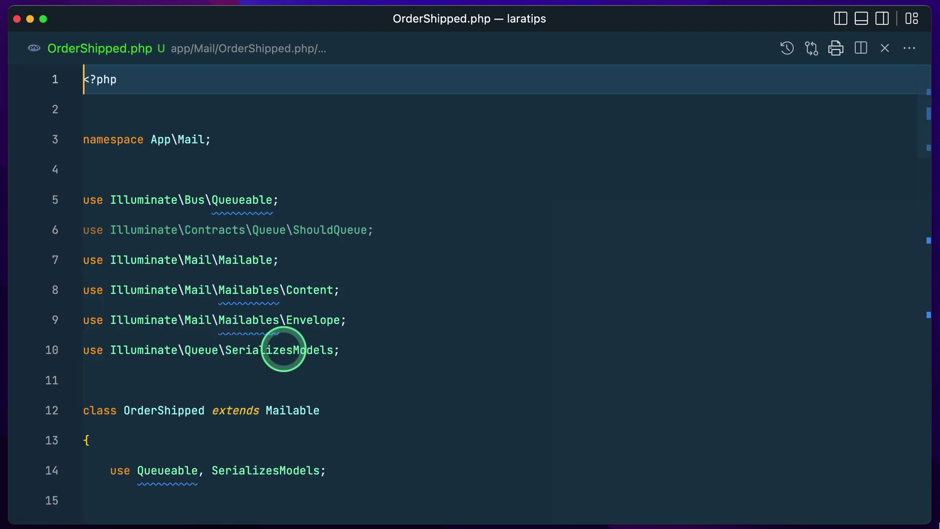
scroll(283, 346, down, 5)
scroll(284, 350, down, 1)
scroll(283, 348, down, 2)
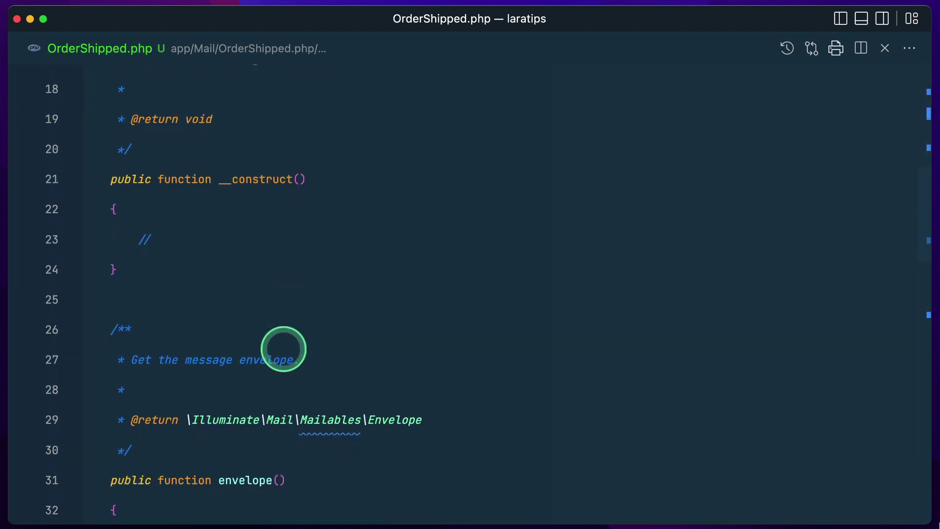
scroll(284, 350, up, 3)
scroll(283, 350, down, 2)
scroll(284, 349, down, 2)
scroll(284, 349, down, 1)
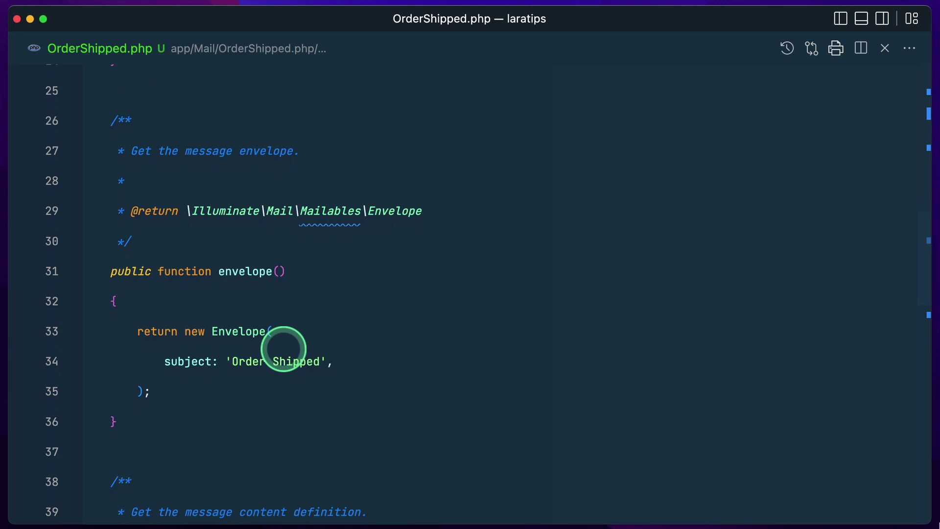
drag(151, 270, 242, 415)
scroll(246, 412, down, 1)
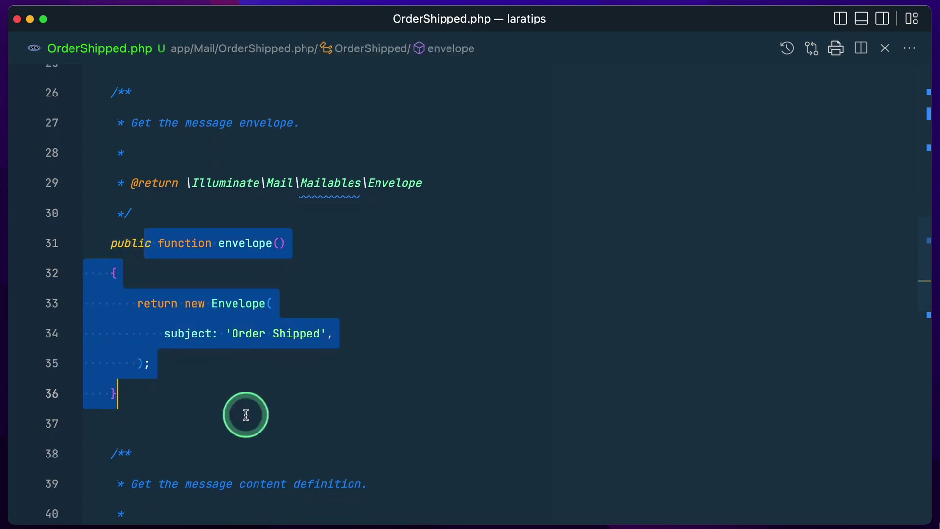
click(187, 319)
scroll(270, 342, down, 1)
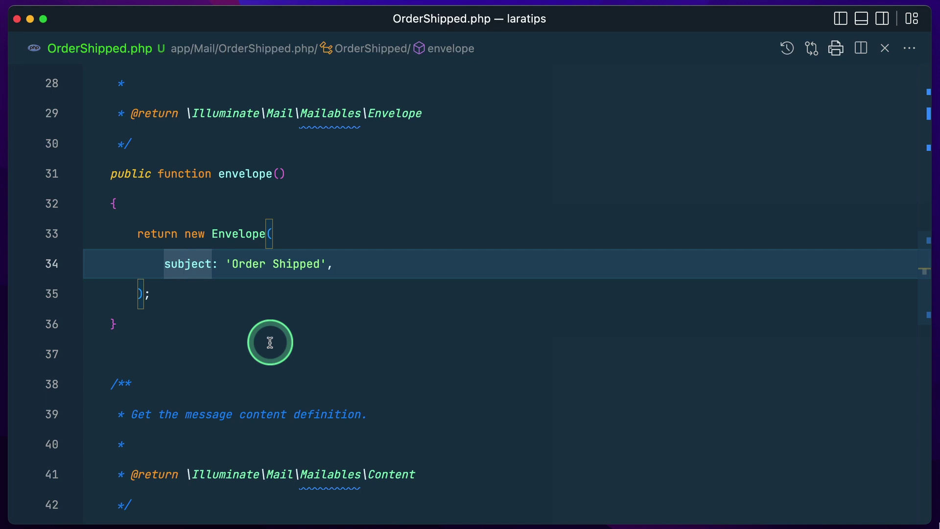
click(269, 343)
scroll(269, 343, down, 4)
scroll(243, 334, down, 1)
click(163, 232)
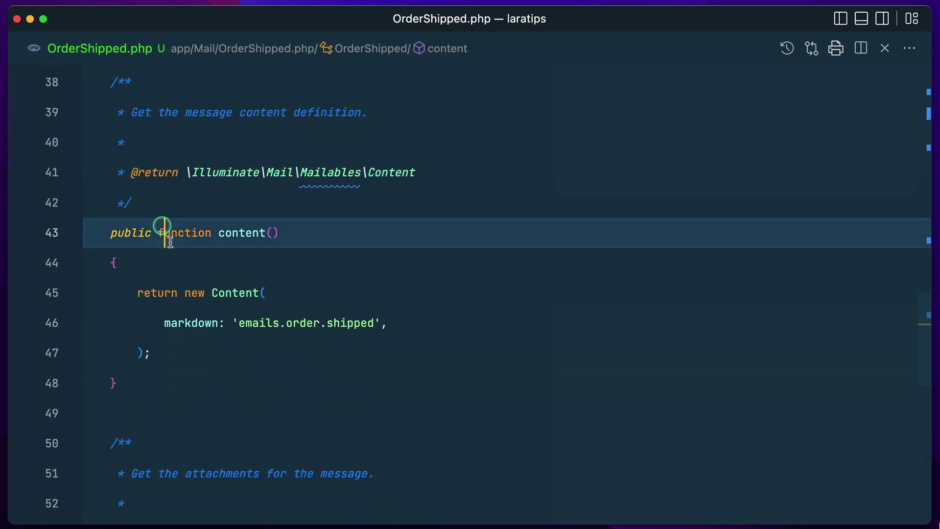
drag(163, 232, 235, 358)
click(225, 292)
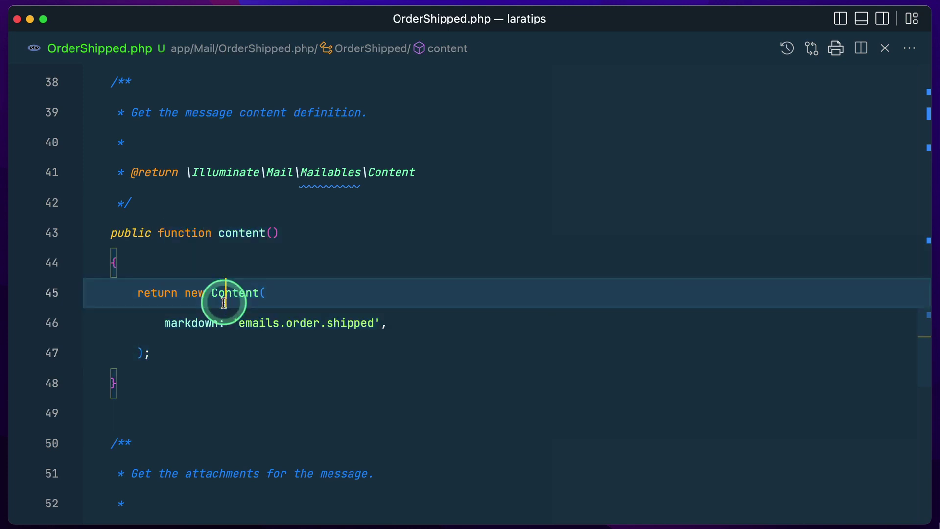
scroll(287, 370, down, 3)
scroll(288, 372, down, 1)
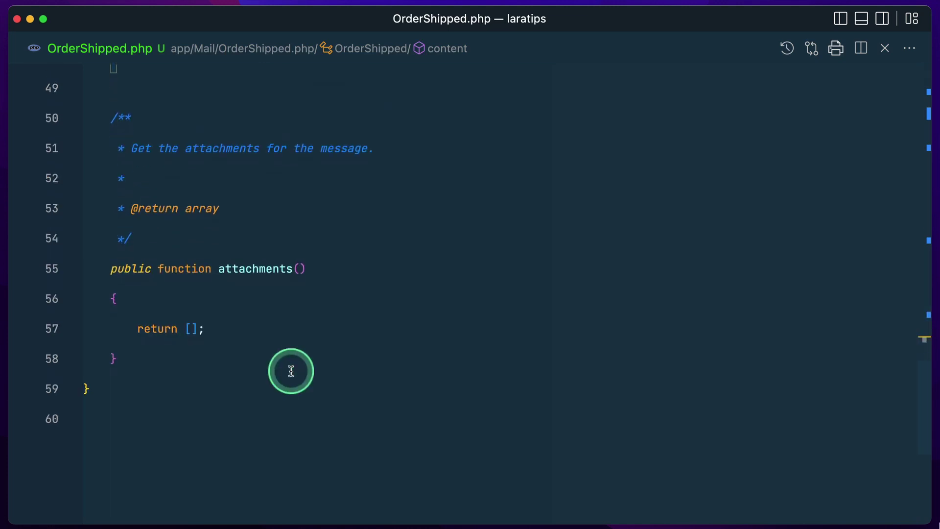
drag(162, 268, 262, 350)
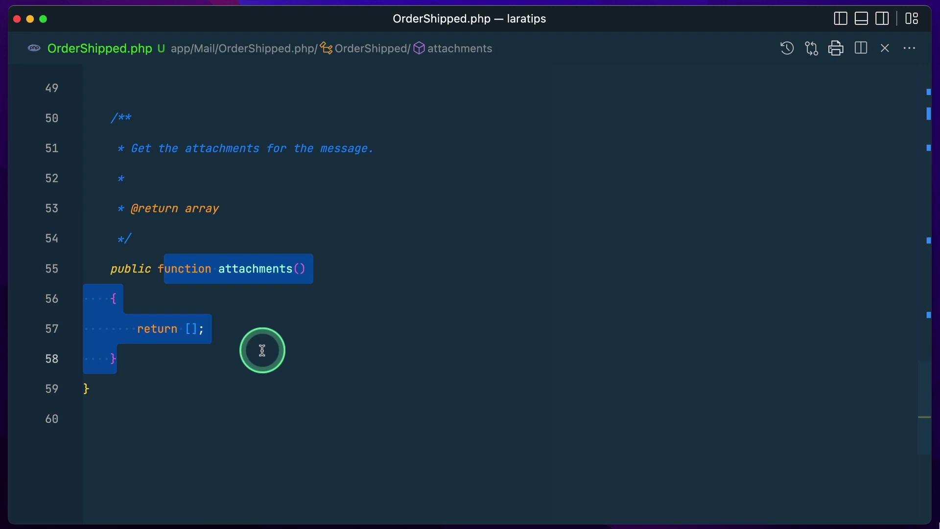
scroll(261, 350, up, 1)
scroll(262, 351, up, 2)
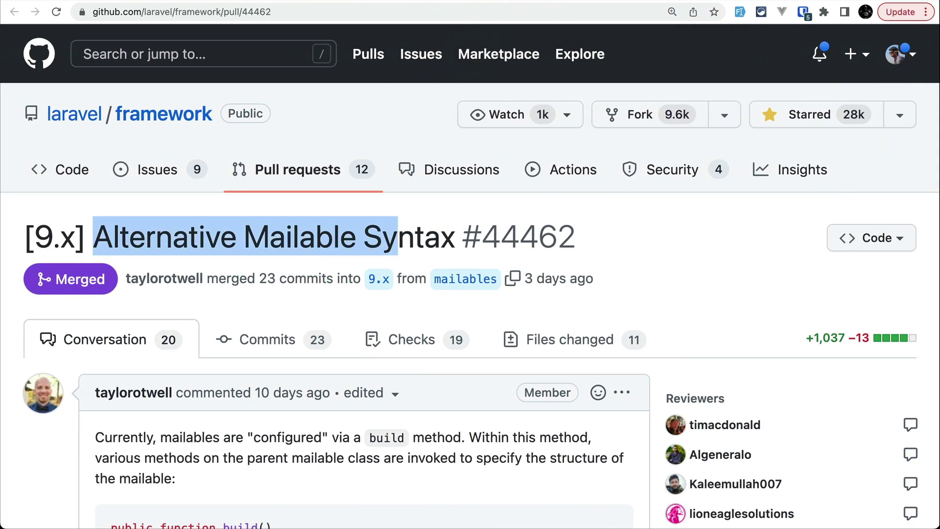
drag(120, 236, 389, 223)
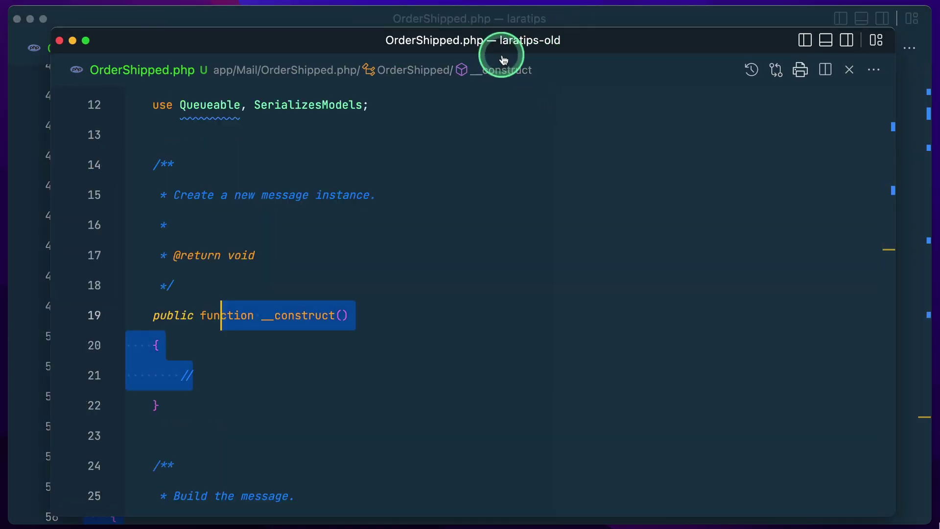
key(ctrl+Tab)
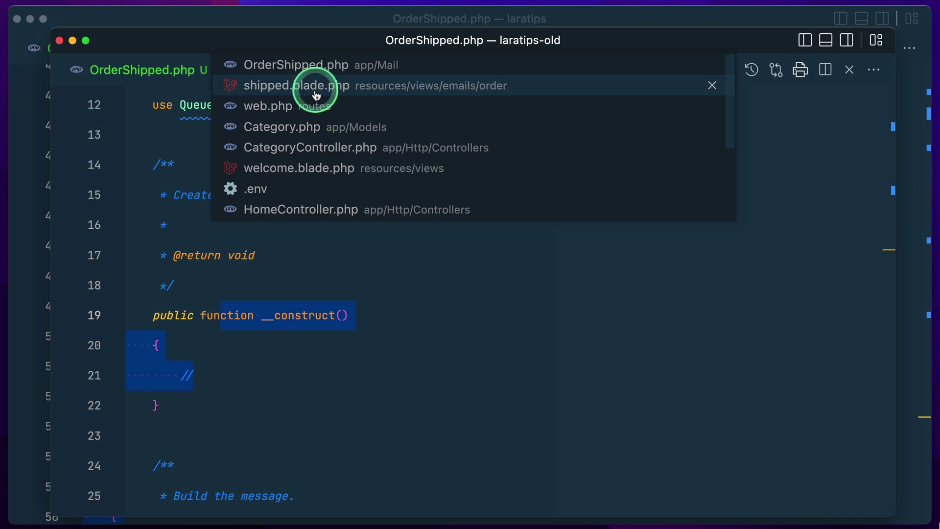
click(316, 92)
click(440, 160)
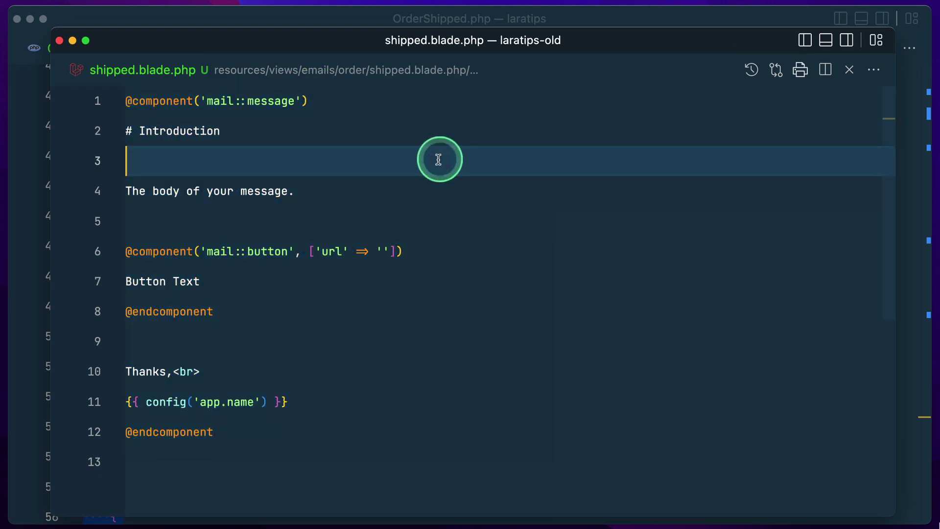
drag(127, 101, 192, 103)
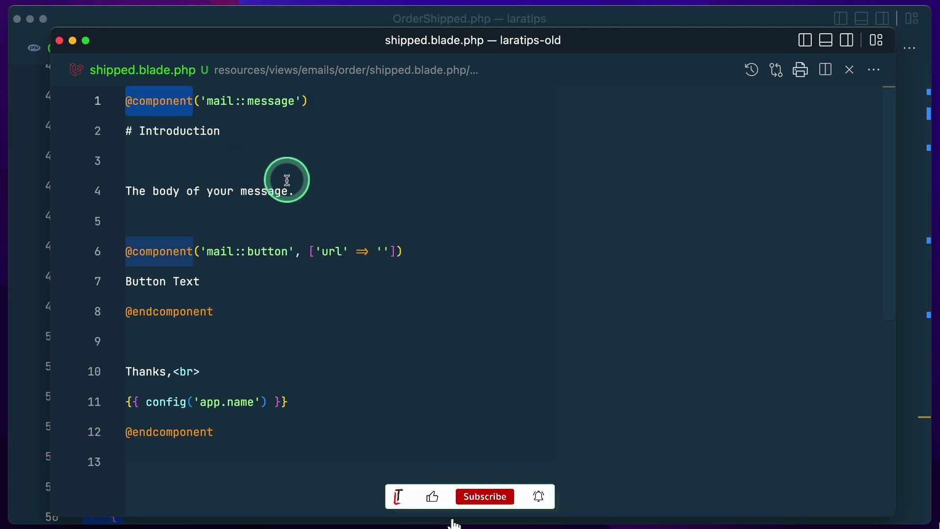
key(super+grave)
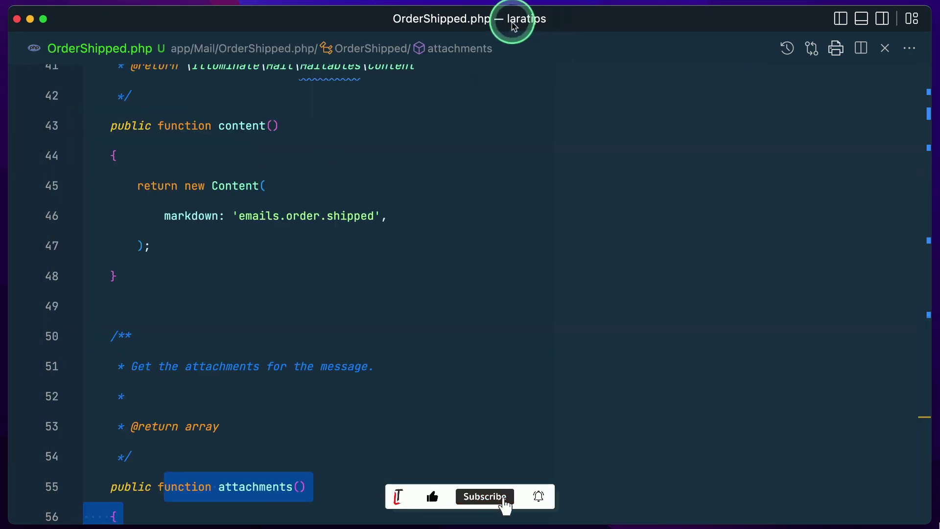
Open laratips' shipped.blade.php from Source Control and highlight its <x-mail::message> opening tag.
key(super+p)
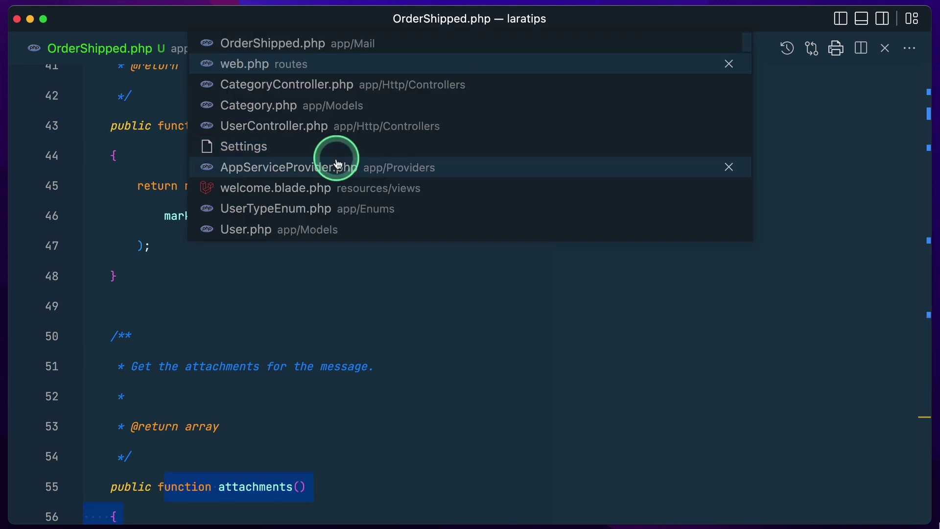
key(Escape)
key(ctrl+shift+g)
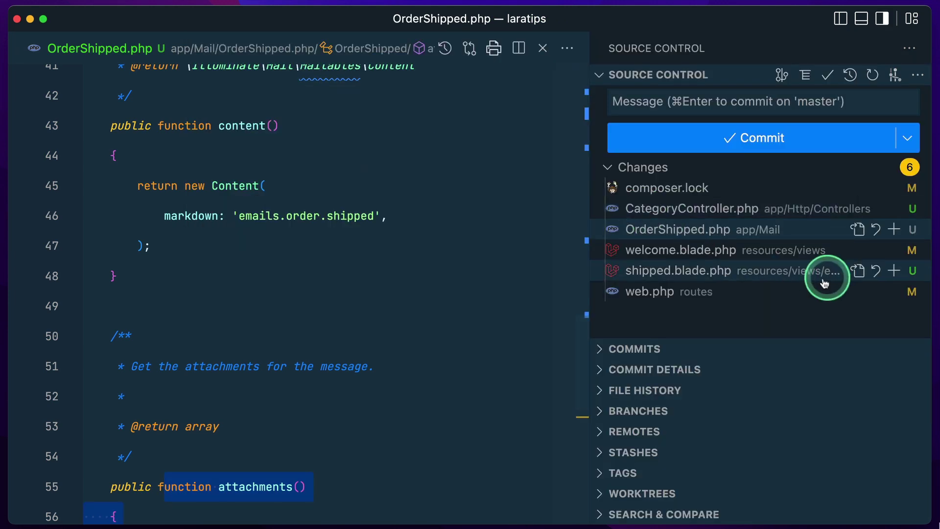
click(857, 271)
key(super+b)
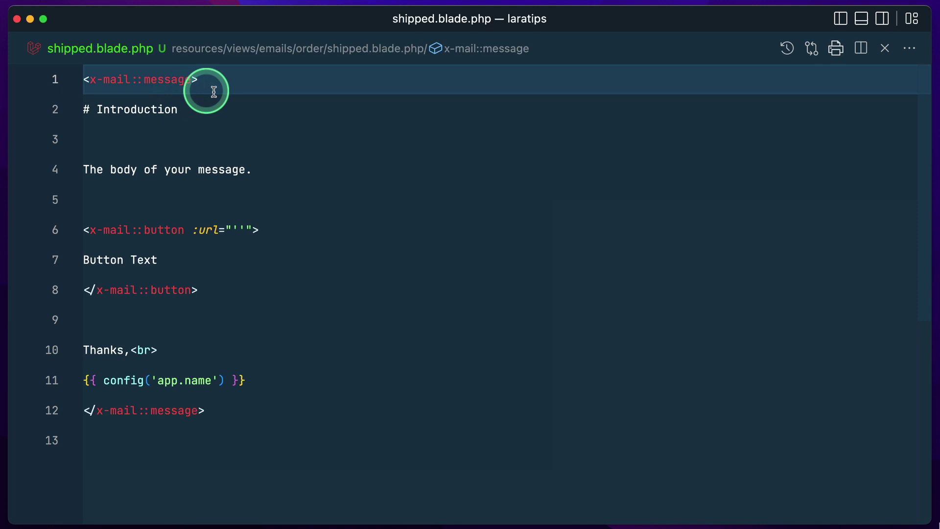
drag(214, 91, 83, 80)
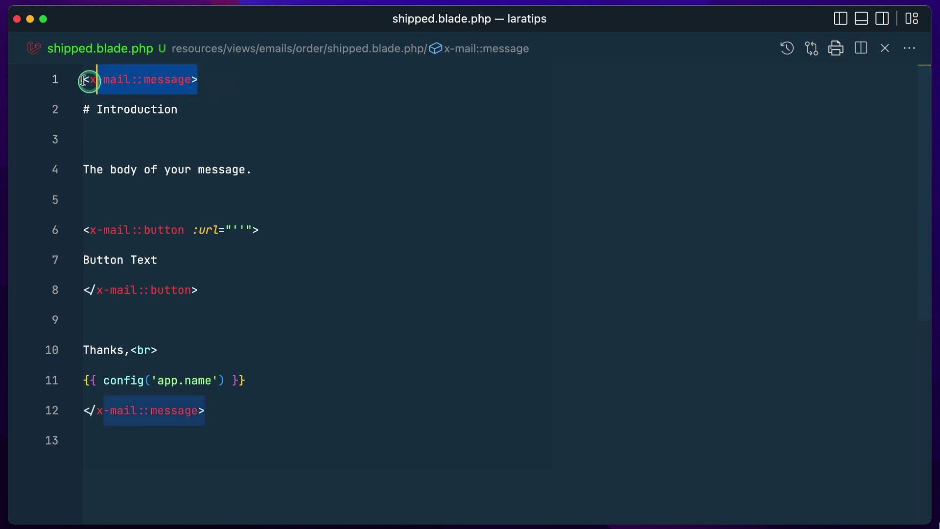
click(194, 133)
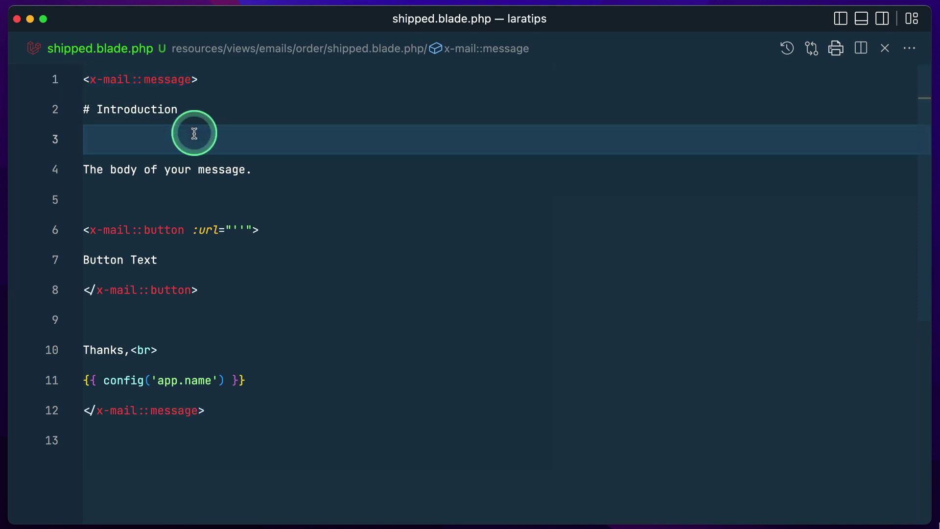